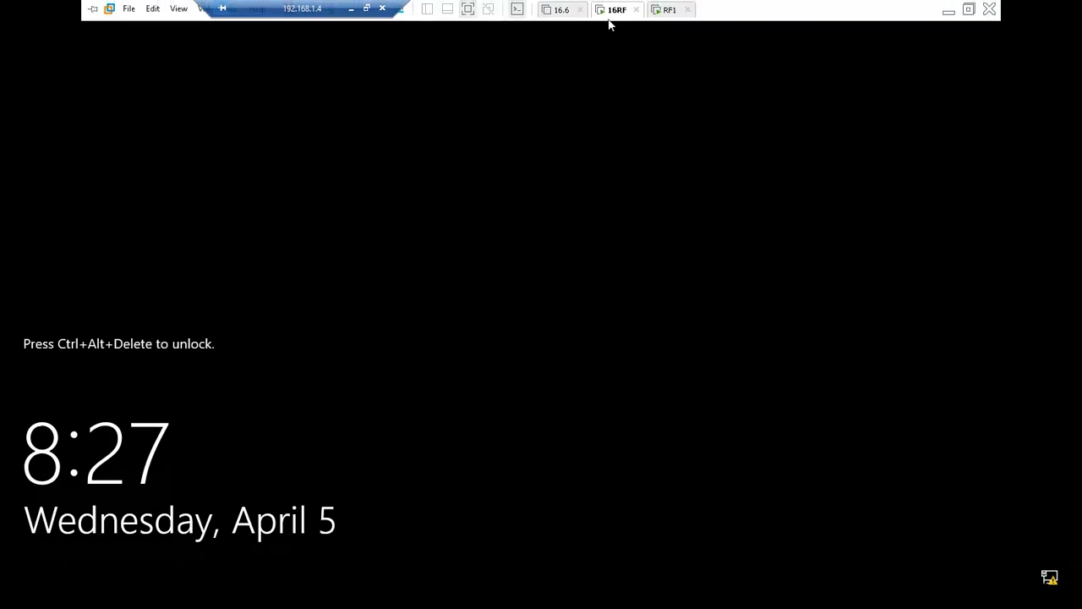
Step: Send Ctrl+Alt+Del to the 16RF machine and enter its password
{"action": "right_click", "coordinate": [615, 18]}
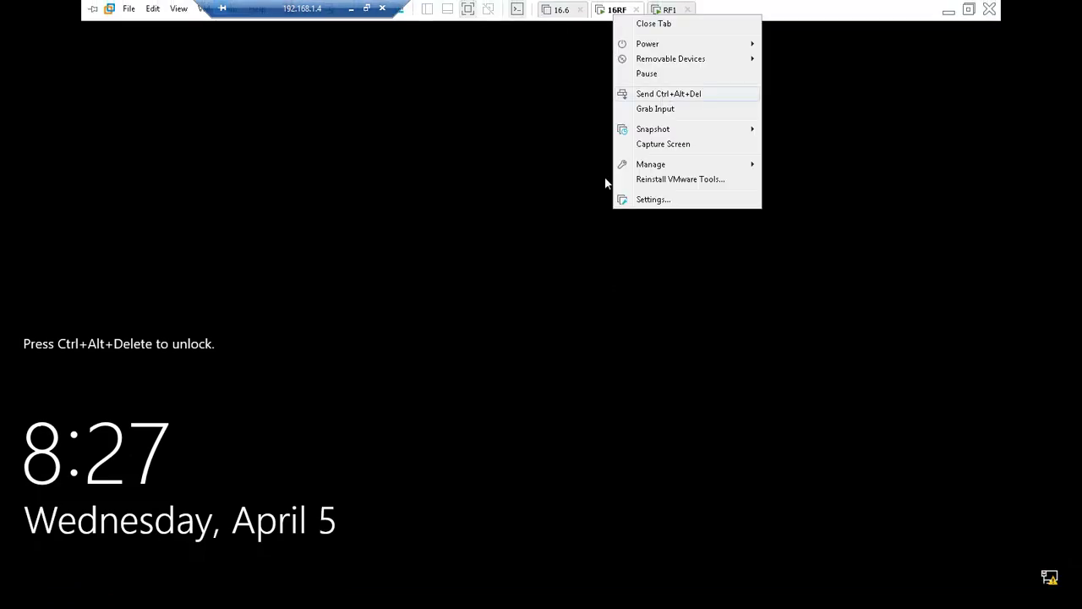
{"action": "left_click", "coordinate": [668, 94]}
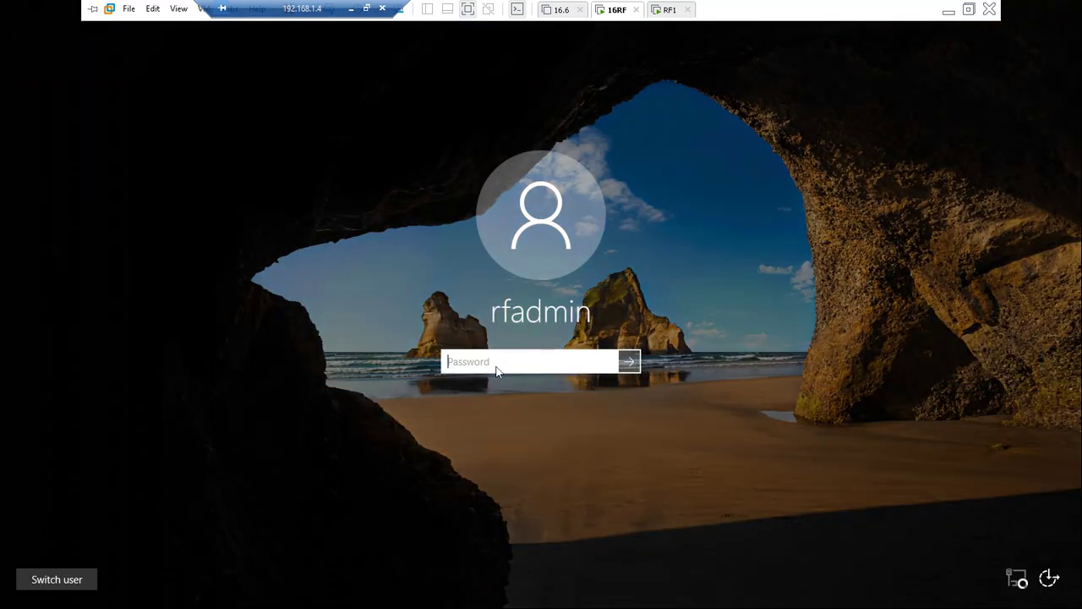
{"action": "type", "text": "•"}
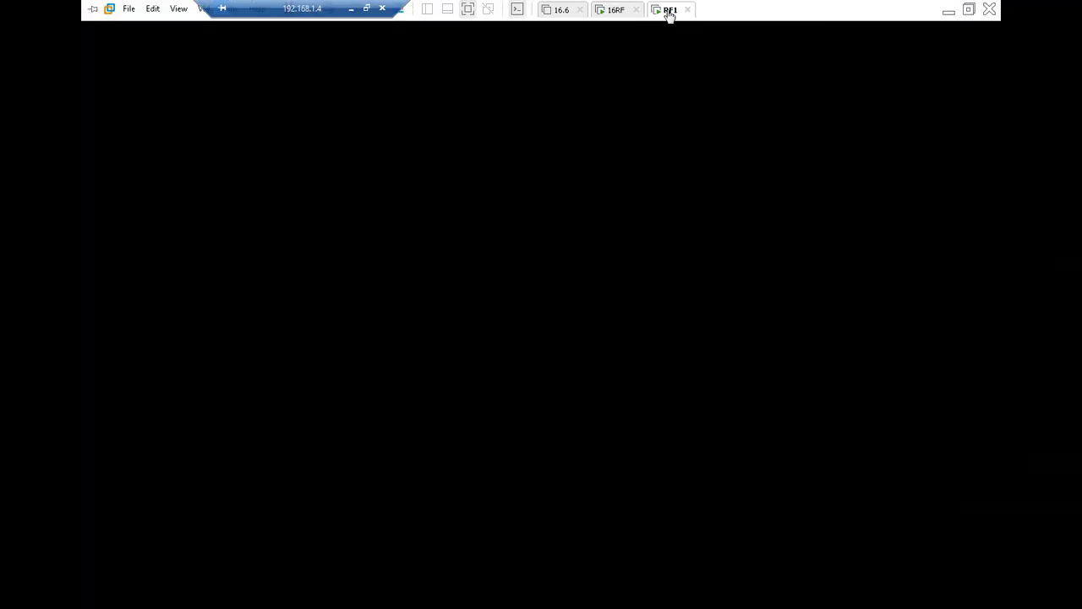
Step: Send Ctrl+Alt+Del to RF1 and sign in with the administrator password
{"action": "right_click", "coordinate": [669, 10]}
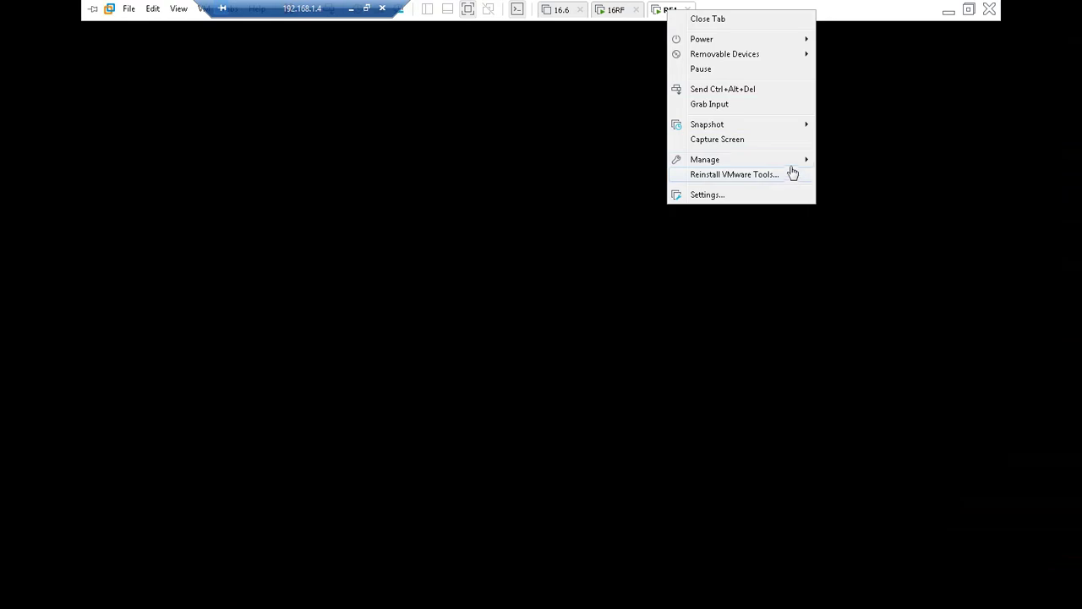
{"action": "left_click", "coordinate": [738, 99]}
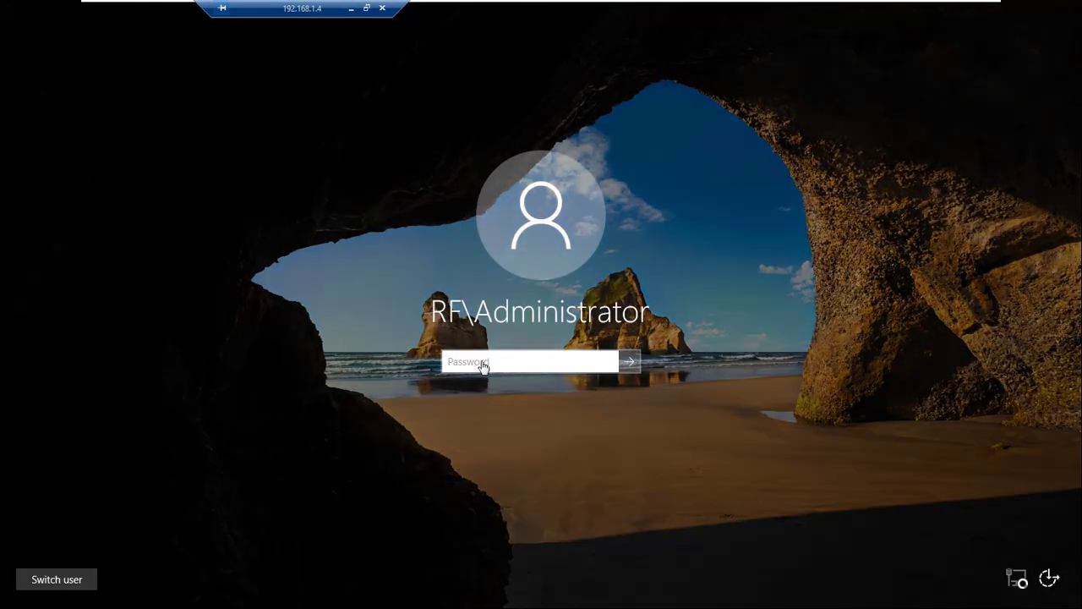
{"action": "left_click", "coordinate": [484, 365]}
{"action": "type", "text": "•••"}
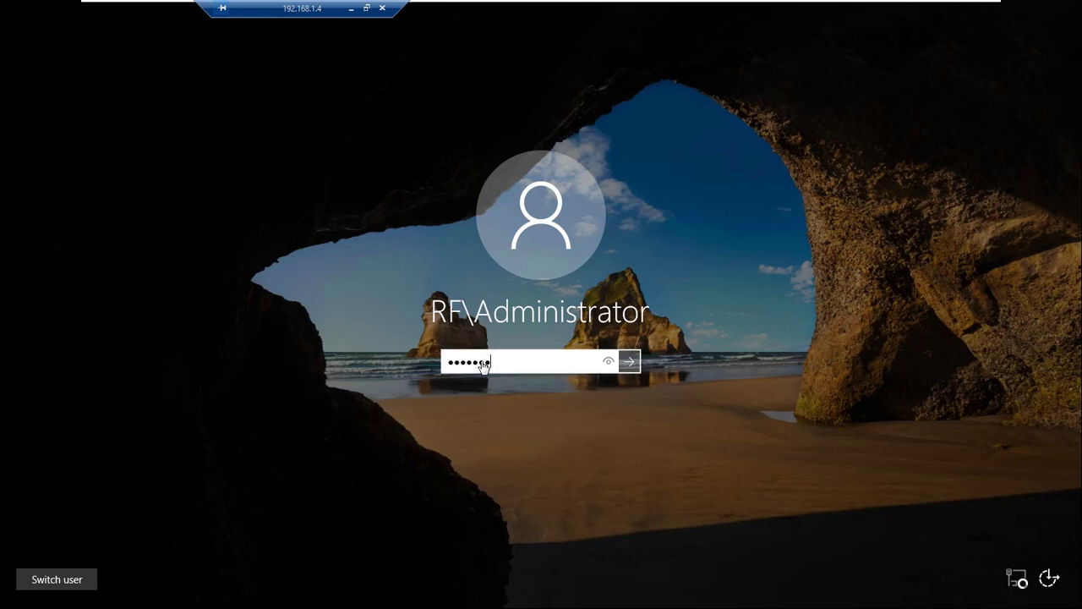
{"action": "type", "text": "•••"}
{"action": "key", "text": "Return"}
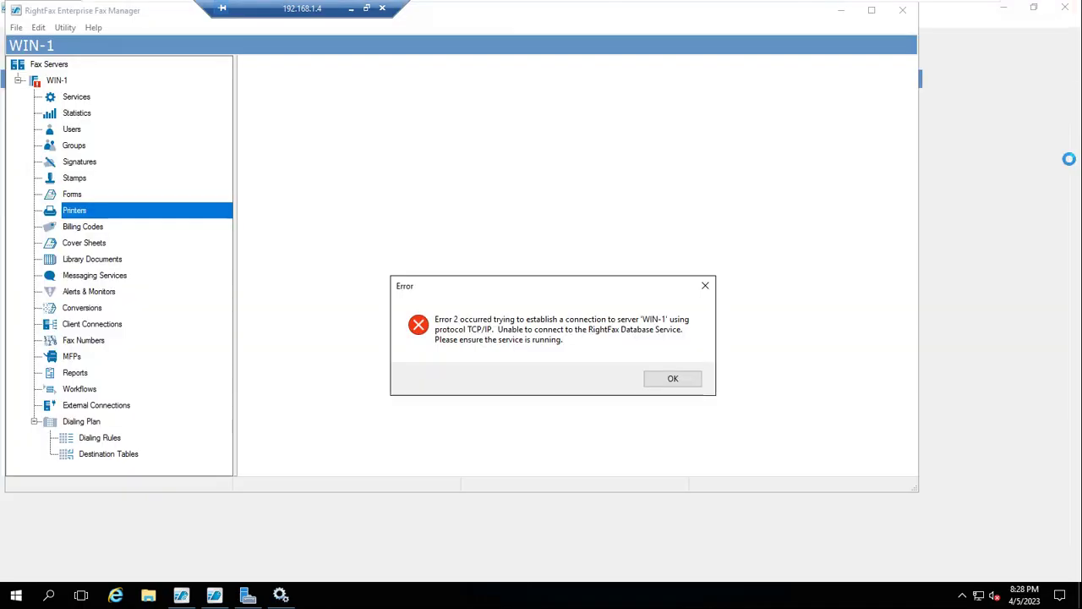
Step: Dismiss the WIN-1 connection error on RF1, minimize Fax Manager, and return to 16RF's File menu
{"action": "mouse_move", "coordinate": [710, 4]}
{"action": "left_click", "coordinate": [617, 12]}
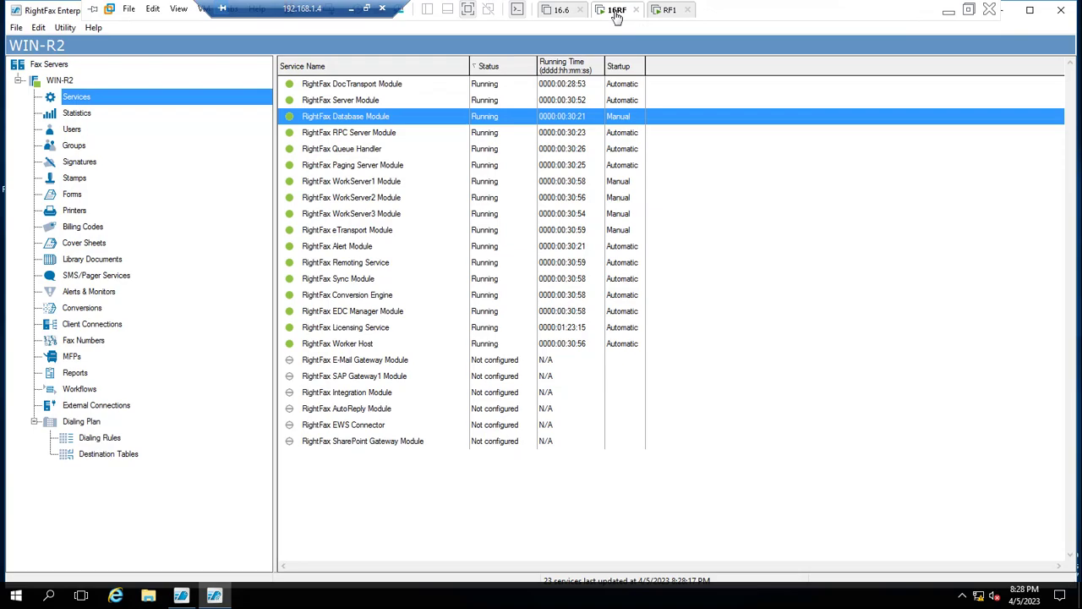
{"action": "left_click", "coordinate": [668, 11]}
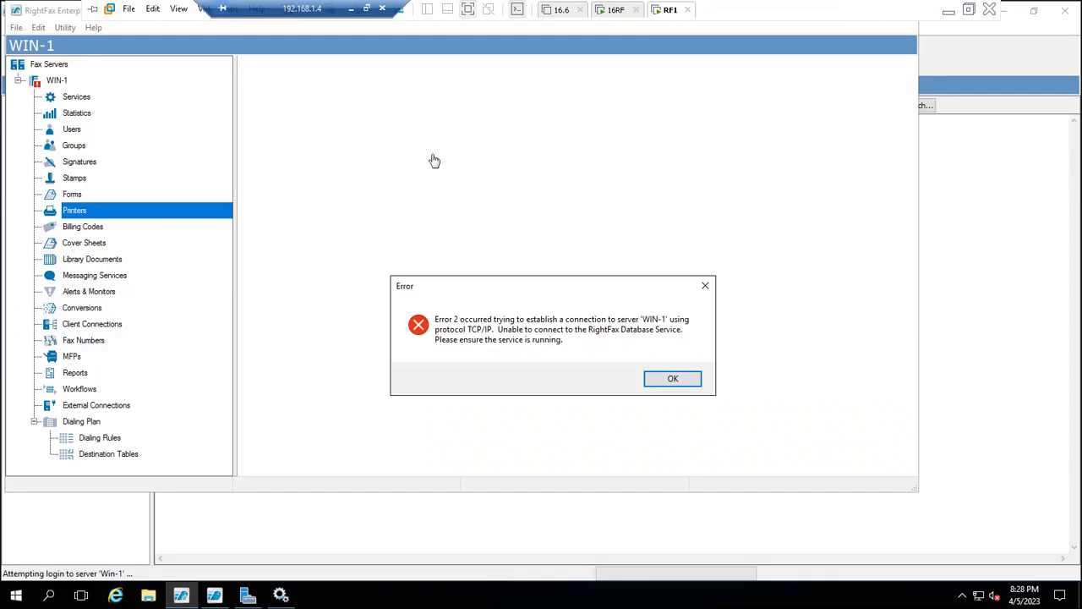
{"action": "left_click", "coordinate": [674, 380]}
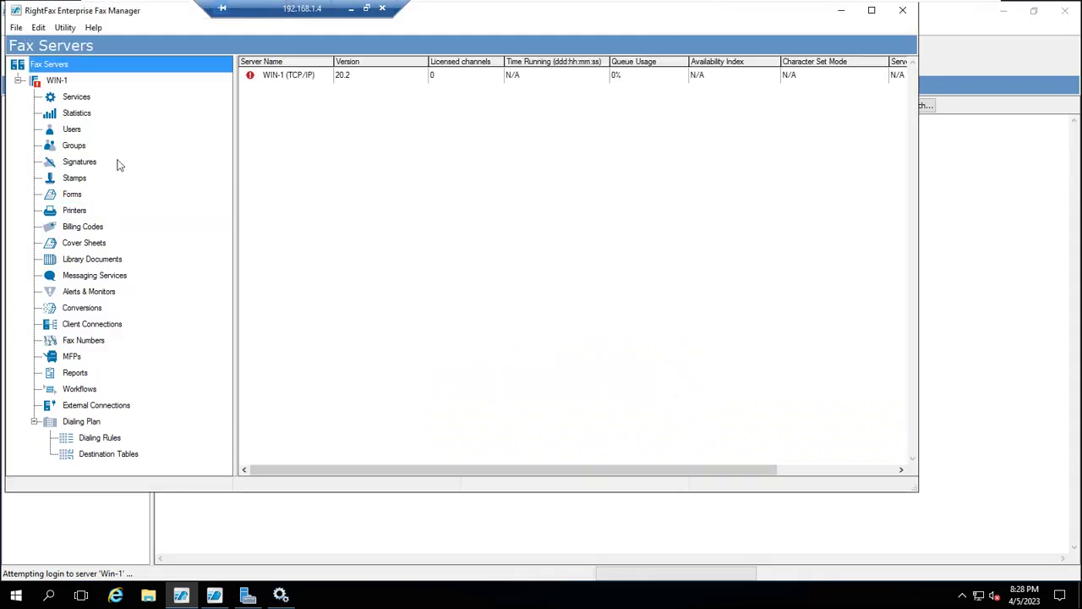
{"action": "left_click", "coordinate": [841, 10]}
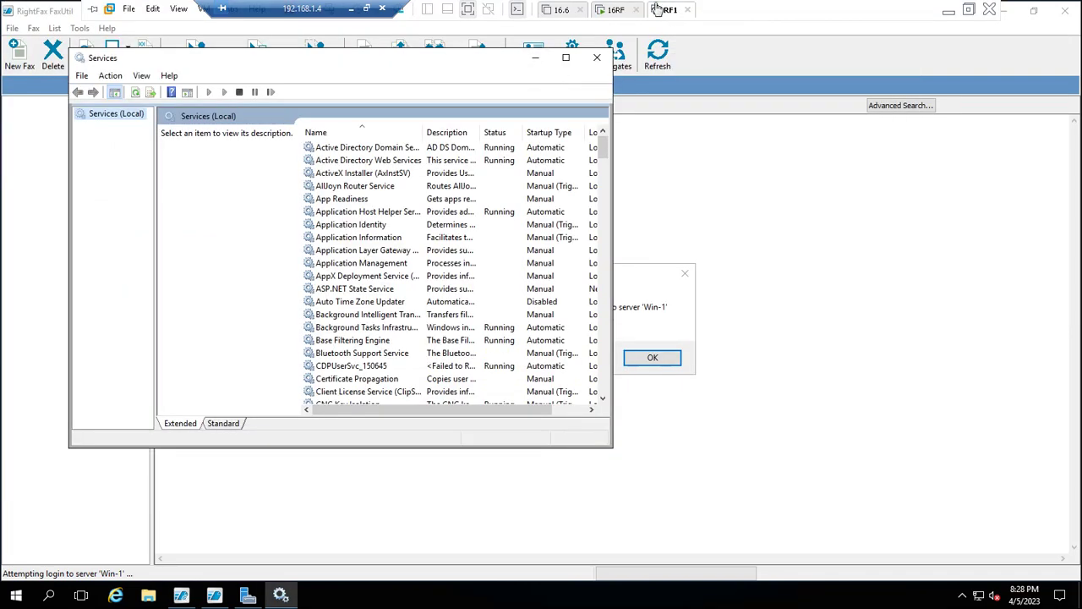
{"action": "left_click", "coordinate": [612, 11]}
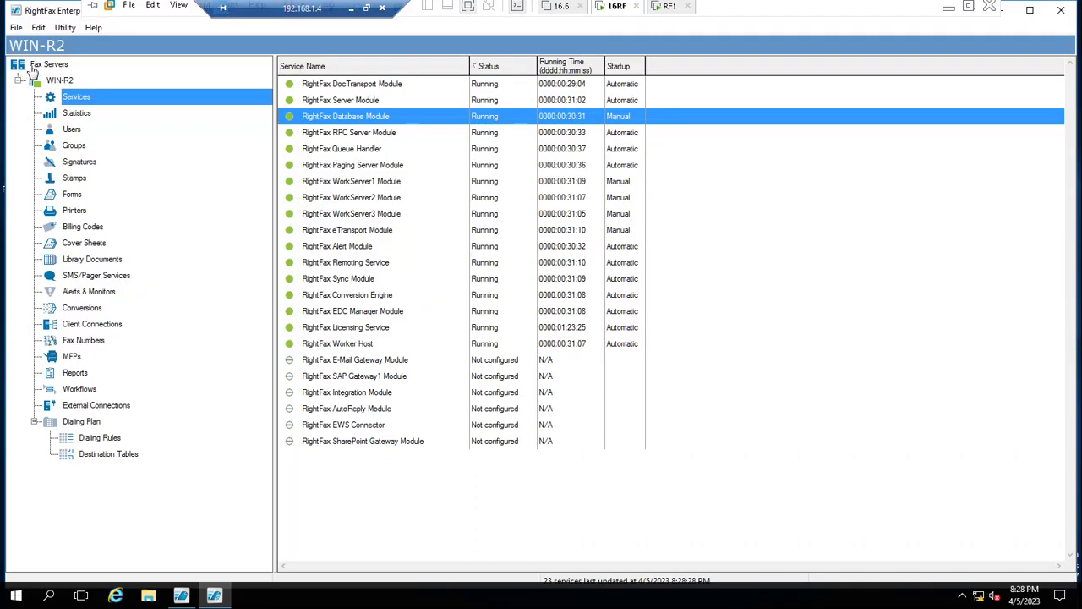
{"action": "left_click", "coordinate": [15, 28]}
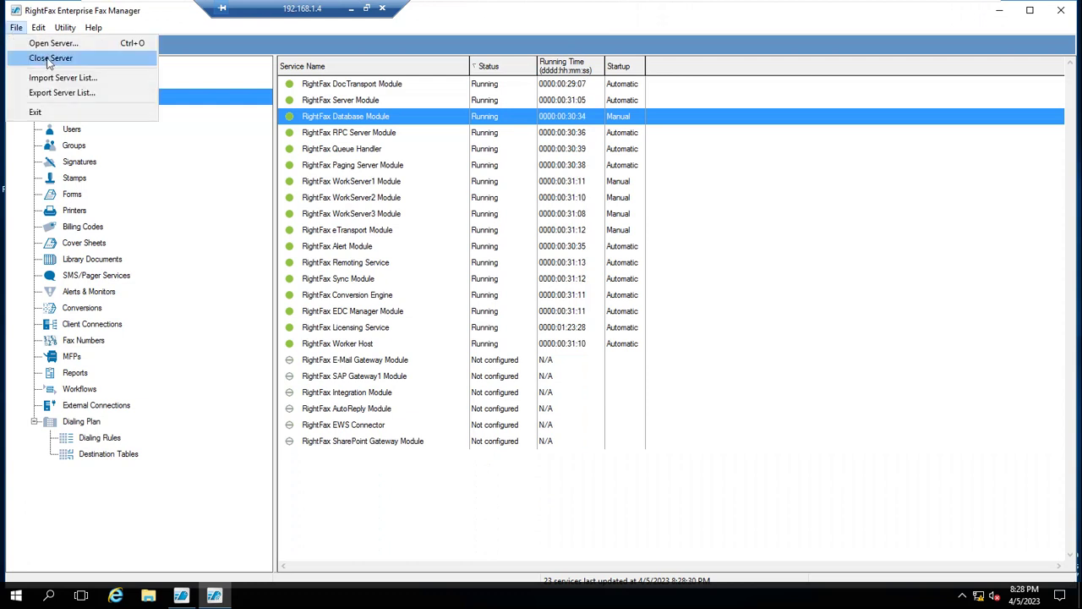
Step: Open server WIN-1 in Fax Manager and dismiss its permission and error messages
{"action": "left_click", "coordinate": [52, 43]}
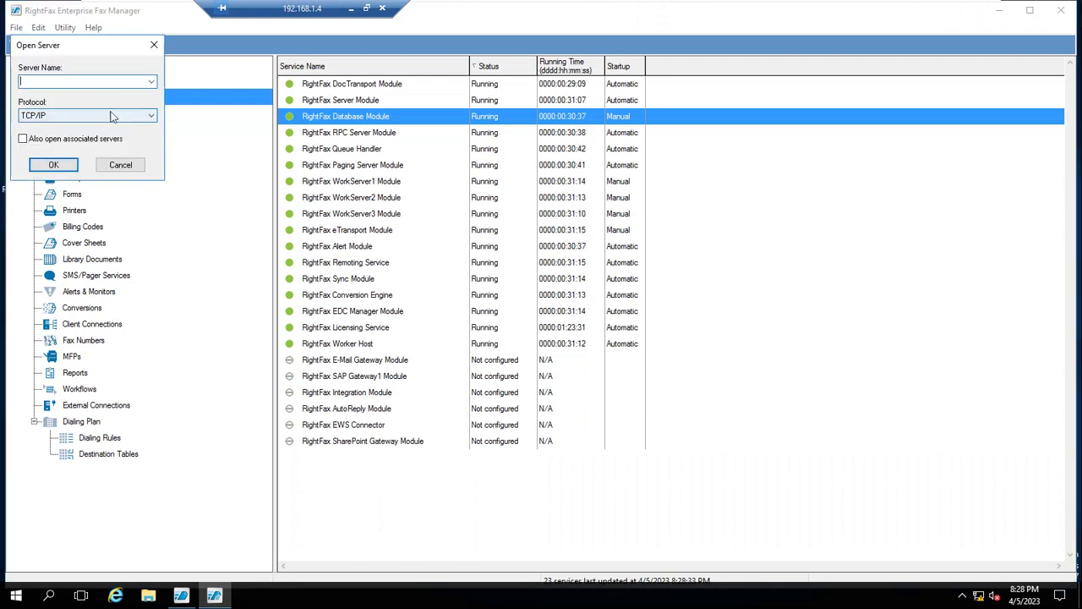
{"action": "type", "text": "WIN-"}
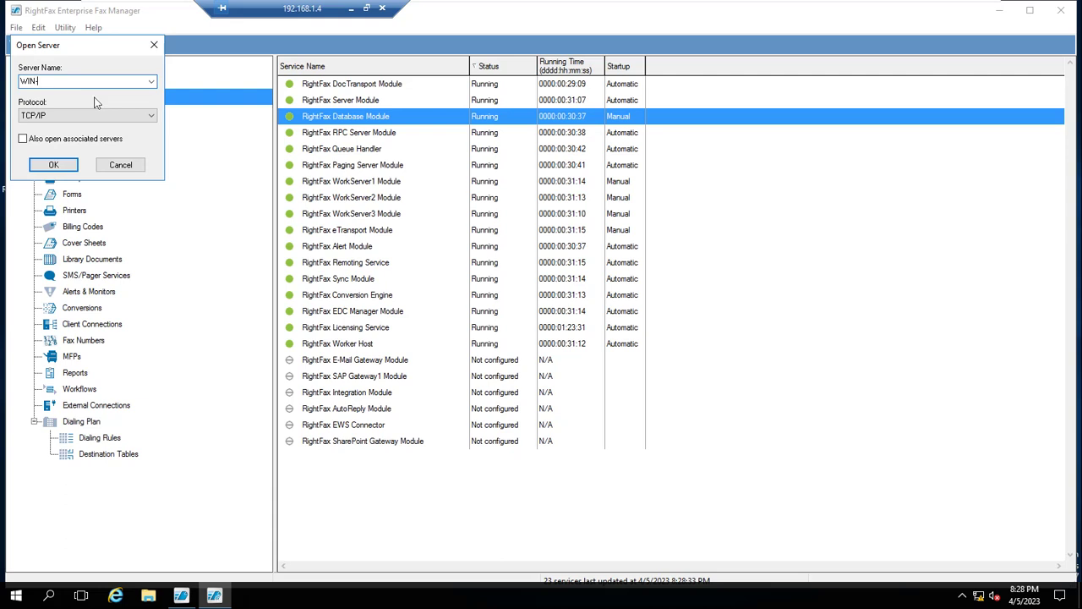
{"action": "type", "text": "1"}
{"action": "key", "text": "Return"}
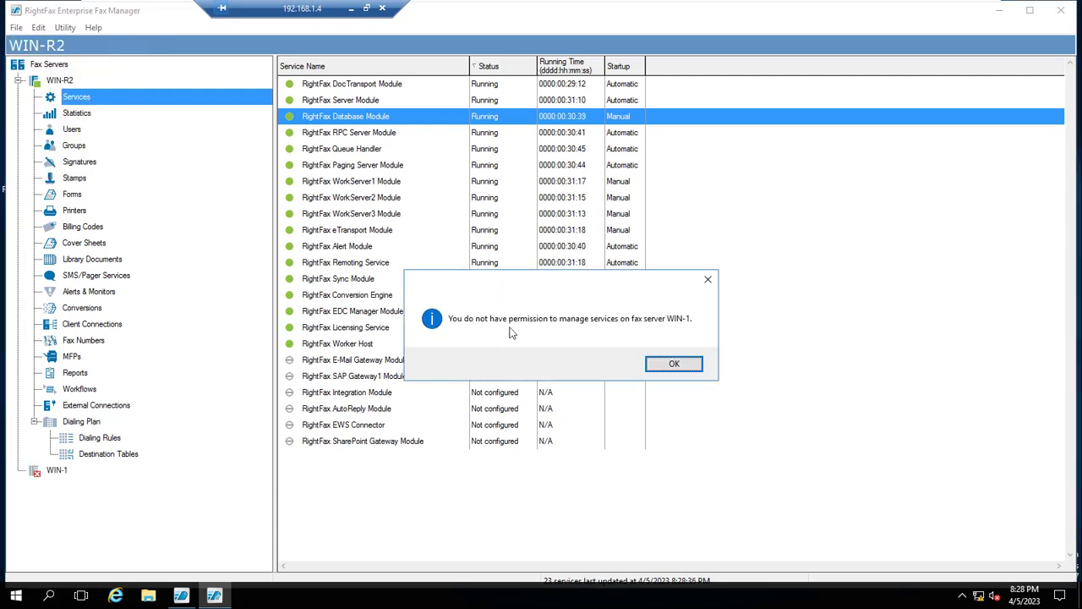
{"action": "left_click", "coordinate": [674, 364]}
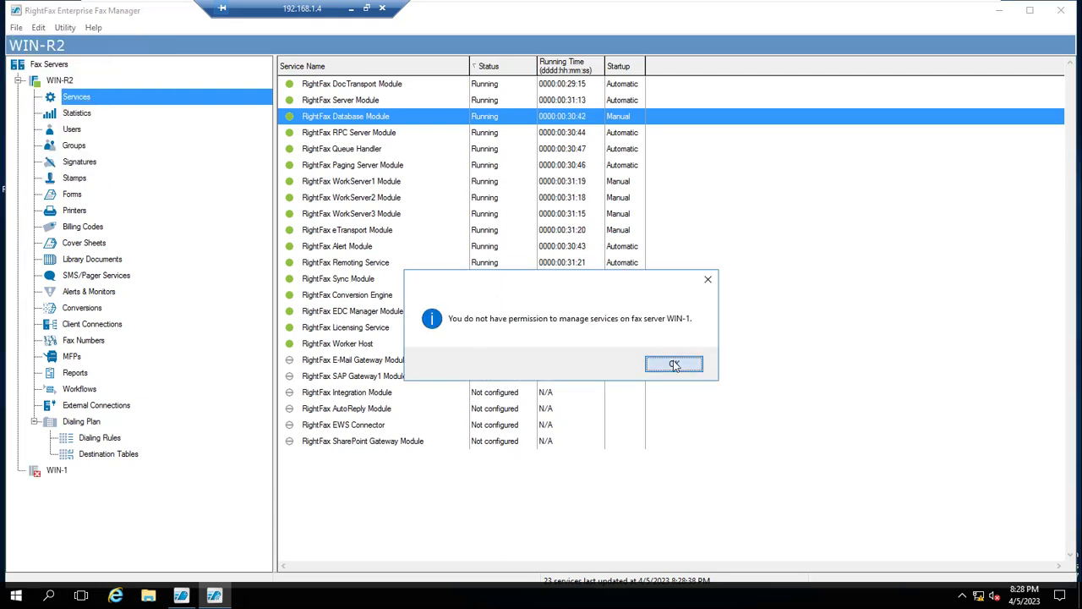
{"action": "left_click", "coordinate": [678, 372]}
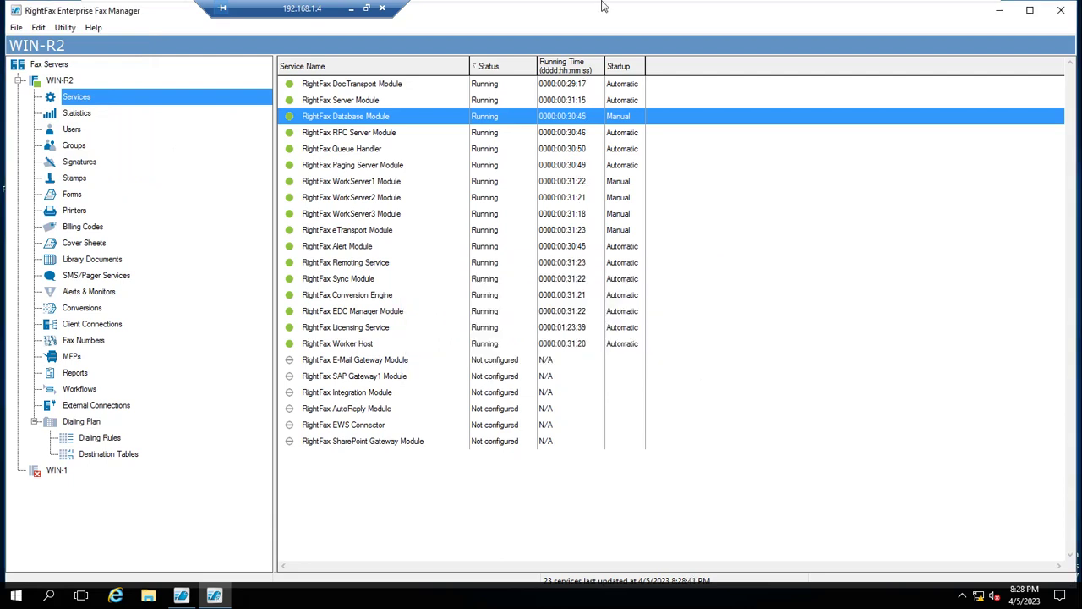
{"action": "mouse_move", "coordinate": [613, 17]}
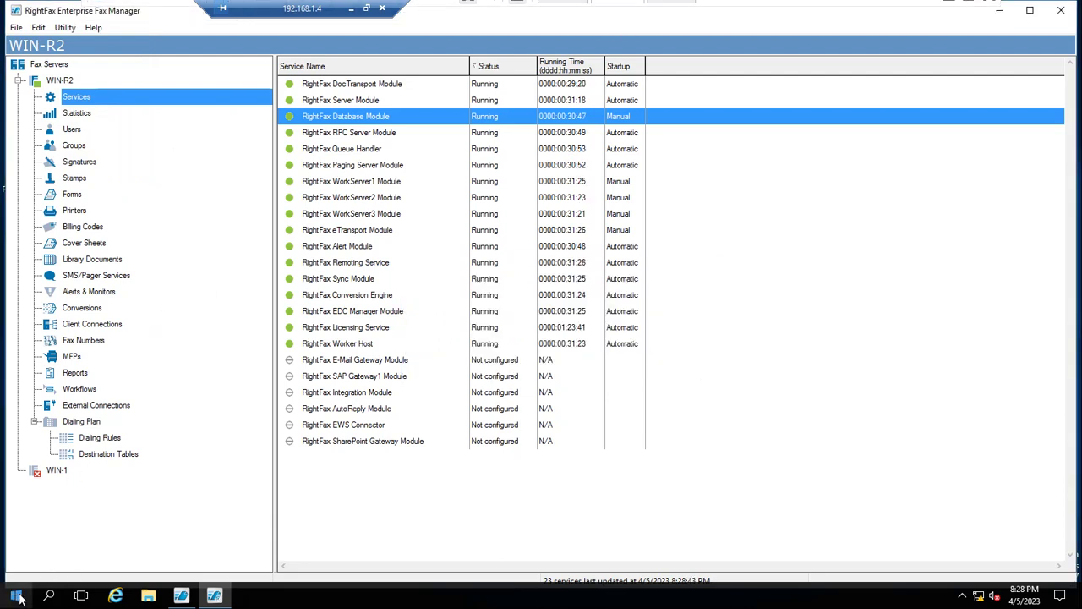
Step: On RF1, minimize Services and dismiss FaxUtil's Error 1722 for Win-1
{"action": "left_click", "coordinate": [17, 596]}
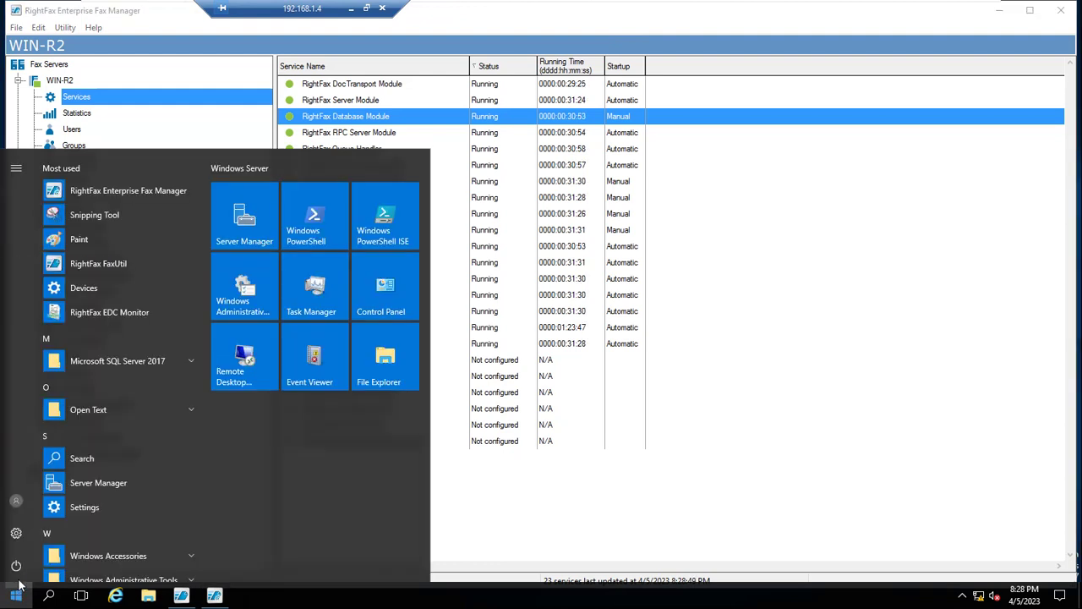
{"action": "left_click", "coordinate": [24, 505]}
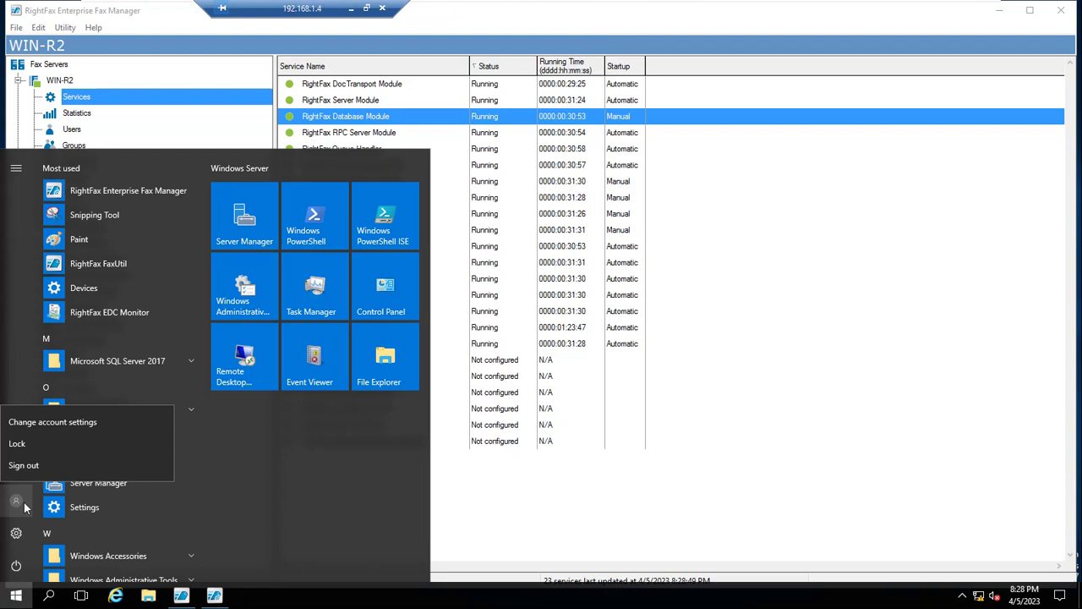
{"action": "left_click", "coordinate": [25, 501]}
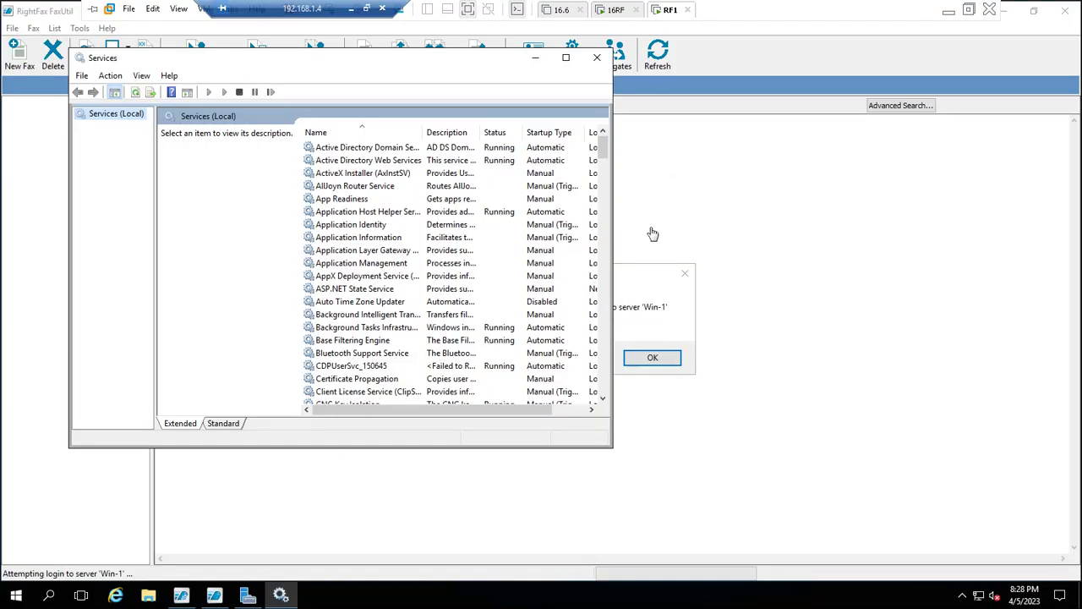
{"action": "left_click", "coordinate": [543, 64]}
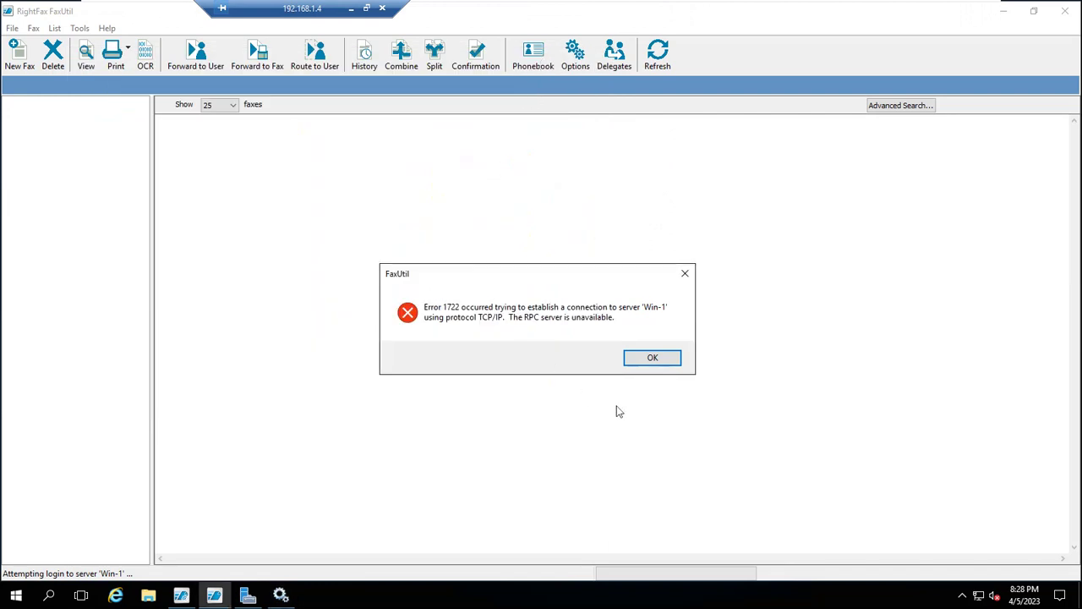
{"action": "left_click", "coordinate": [652, 360]}
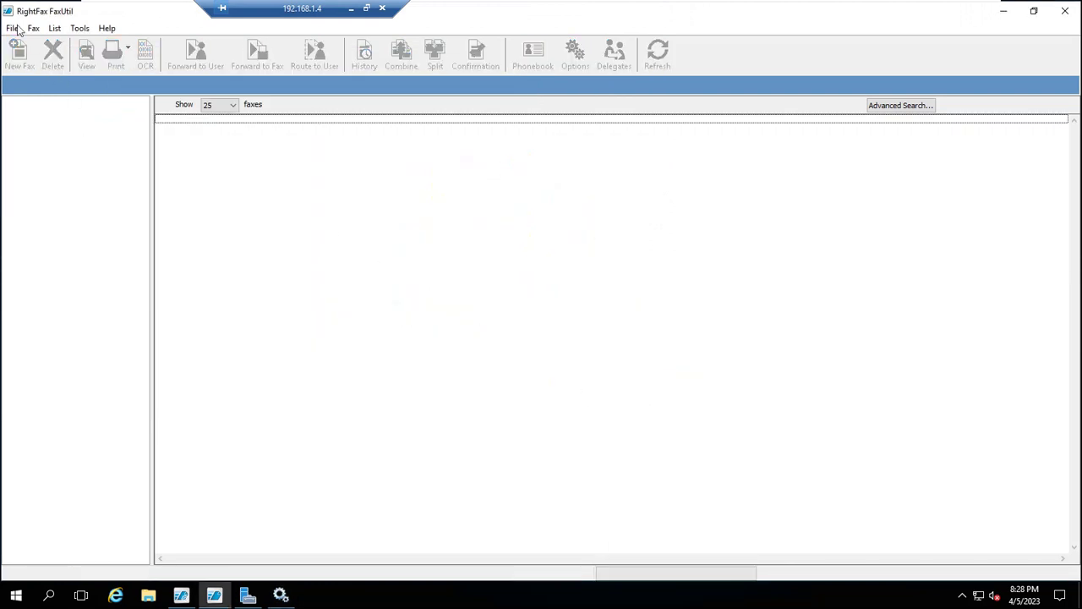
Step: Open server WIN-R2 via File > Open Server and select its node in the tree
{"action": "left_click", "coordinate": [181, 595]}
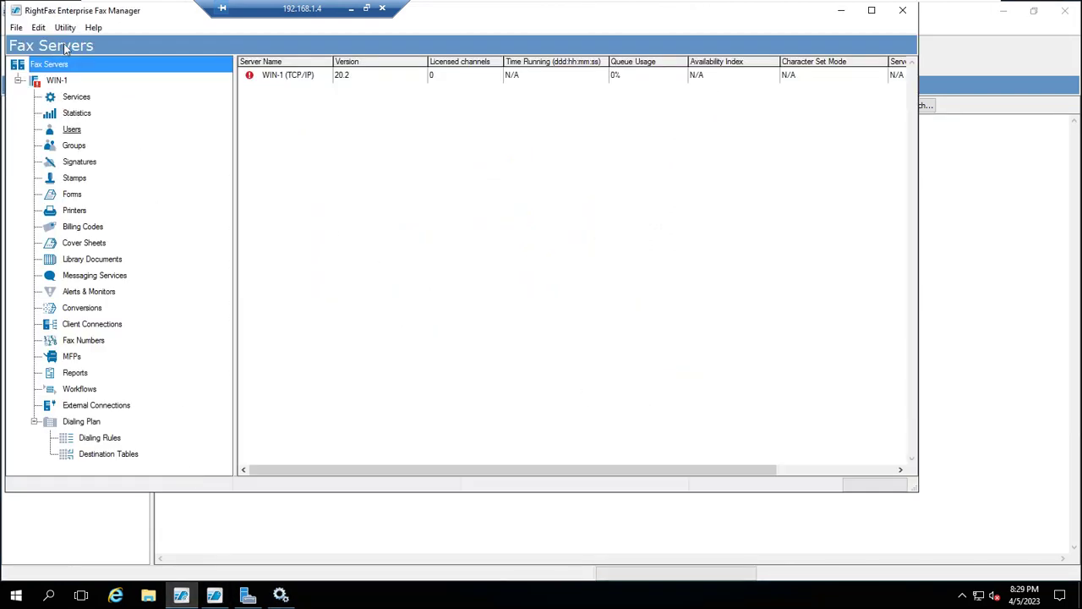
{"action": "left_click", "coordinate": [16, 27]}
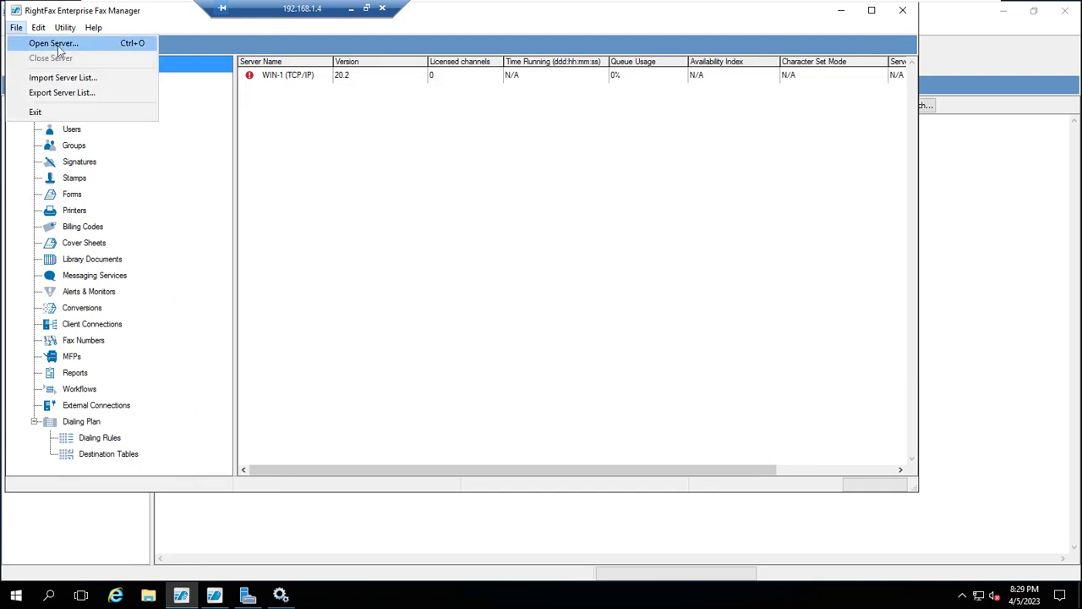
{"action": "left_click", "coordinate": [34, 41]}
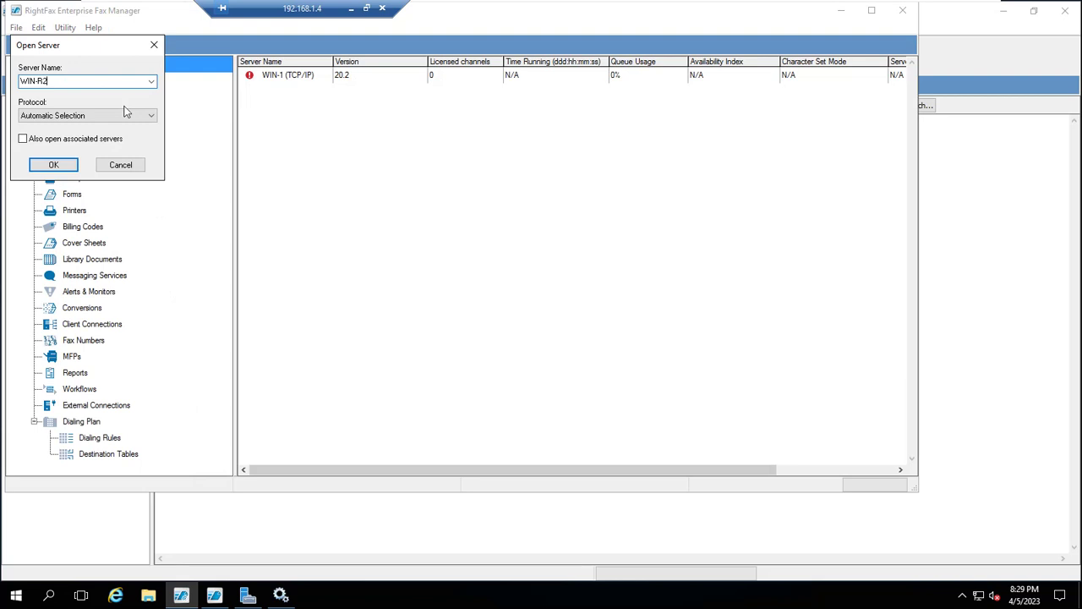
{"action": "key", "text": "Return"}
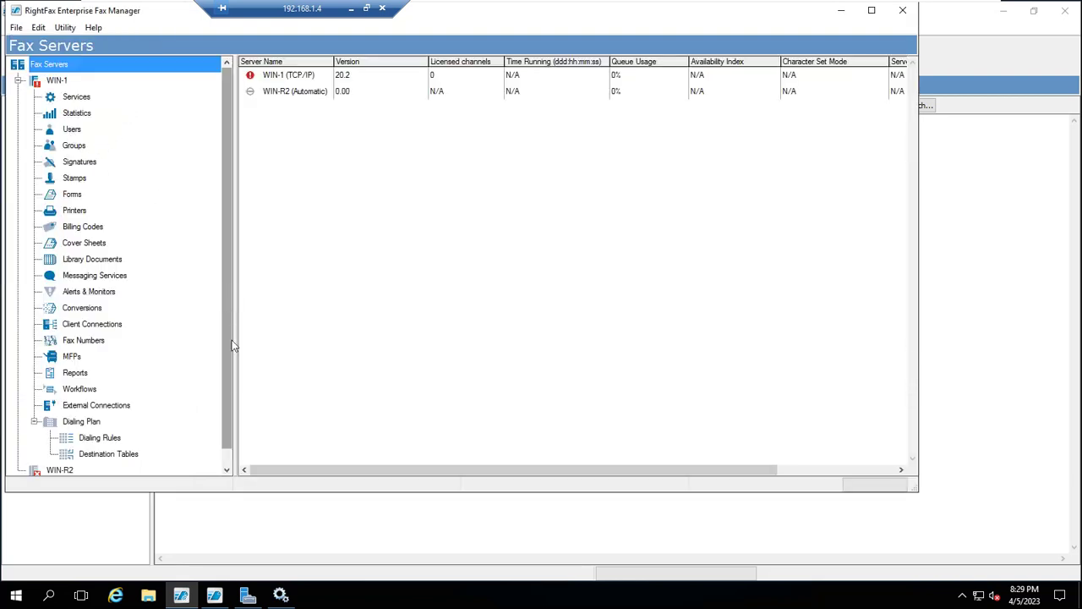
{"action": "scroll", "coordinate": [187, 427], "scroll_direction": "down", "scroll_amount": 1}
{"action": "left_click", "coordinate": [59, 457]}
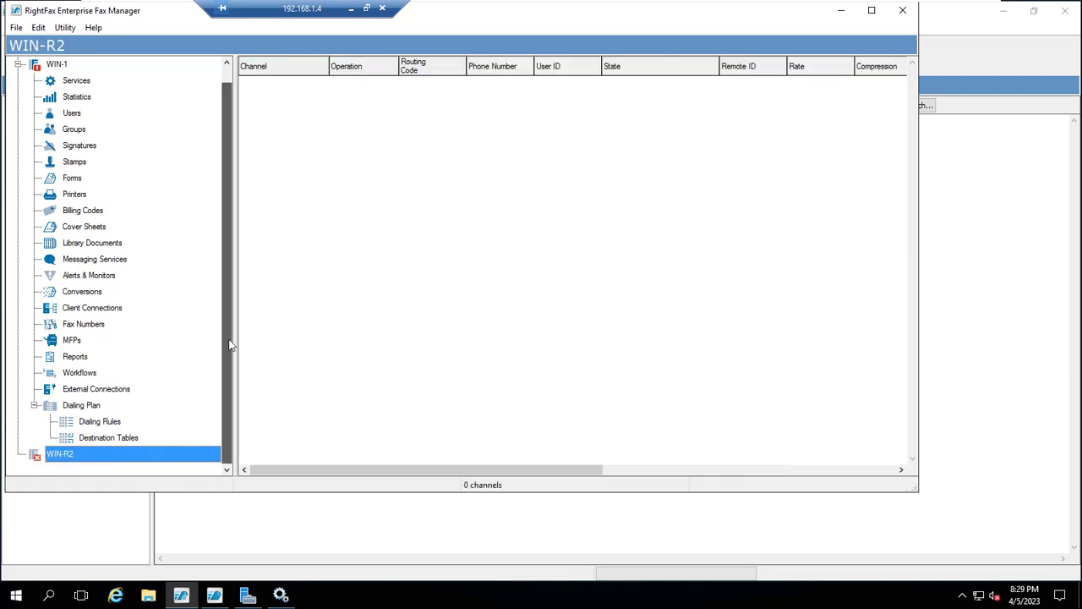
Step: Scroll back up the server tree and display WIN-1's 21 services
{"action": "left_click_drag", "start_coordinate": [225, 385], "coordinate": [225, 251]}
{"action": "left_click_drag", "start_coordinate": [214, 420], "coordinate": [220, 148]}
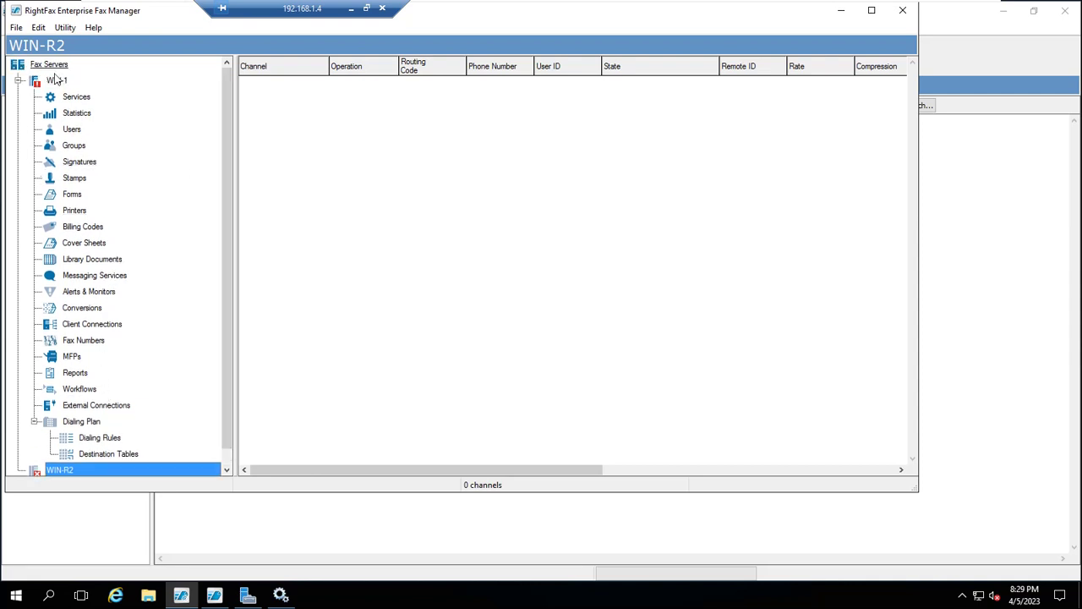
{"action": "left_click", "coordinate": [75, 99]}
Step: Run Restart All Services on WIN-1's Services node and confirm with Yes
{"action": "right_click", "coordinate": [75, 99]}
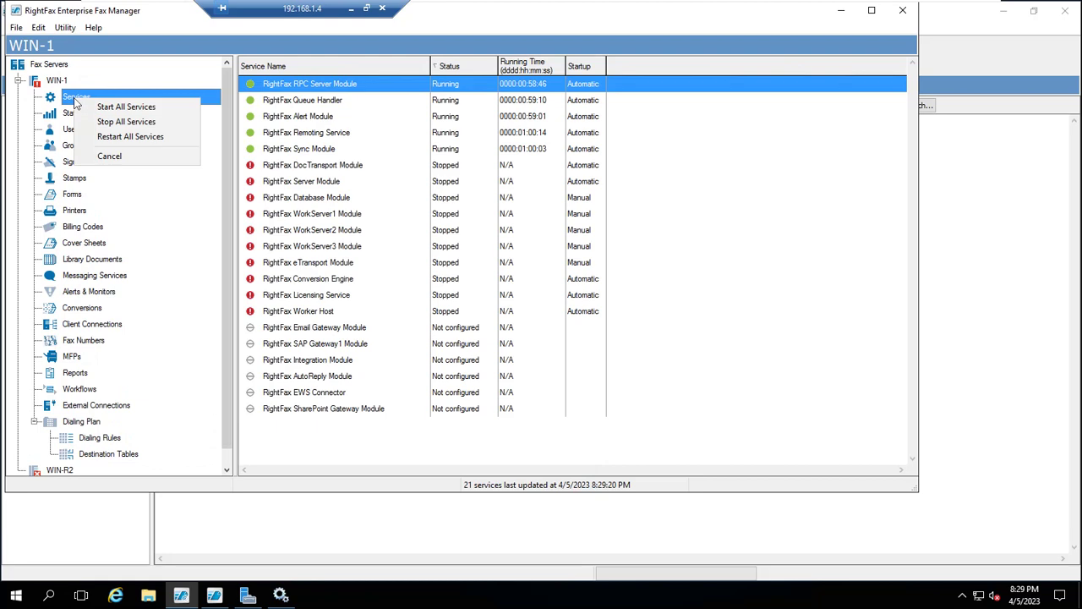
{"action": "left_click", "coordinate": [128, 137]}
{"action": "left_click", "coordinate": [481, 345]}
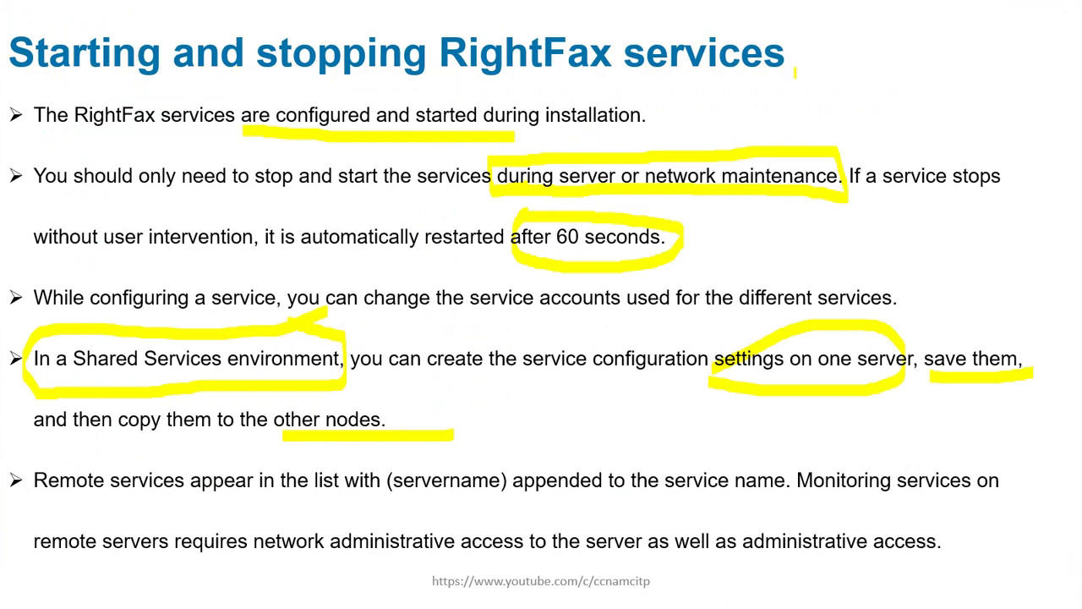
Step: Highlight 'configuration' and 'accounts used' on the slide, then return to Fax Manager
{"action": "key", "text": "super"}
{"action": "key", "text": "Escape"}
{"action": "left_click_drag", "start_coordinate": [644, 387], "coordinate": [751, 388]}
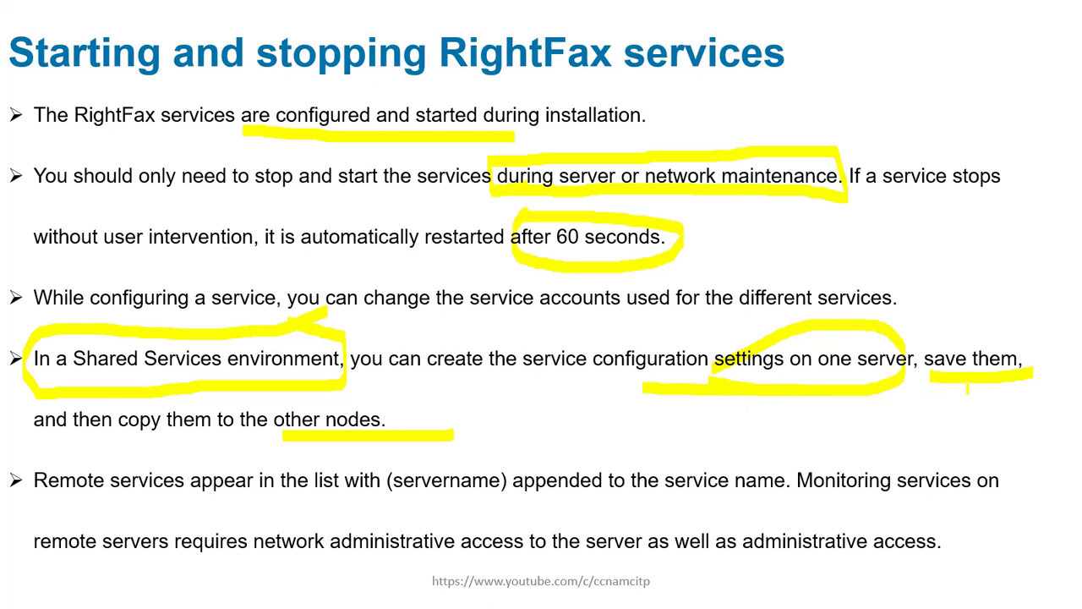
{"action": "mouse_move", "coordinate": [571, 300]}
{"action": "left_mouse_down"}
{"action": "mouse_move", "coordinate": [599, 305]}
{"action": "mouse_move", "coordinate": [817, 243]}
{"action": "left_mouse_up"}
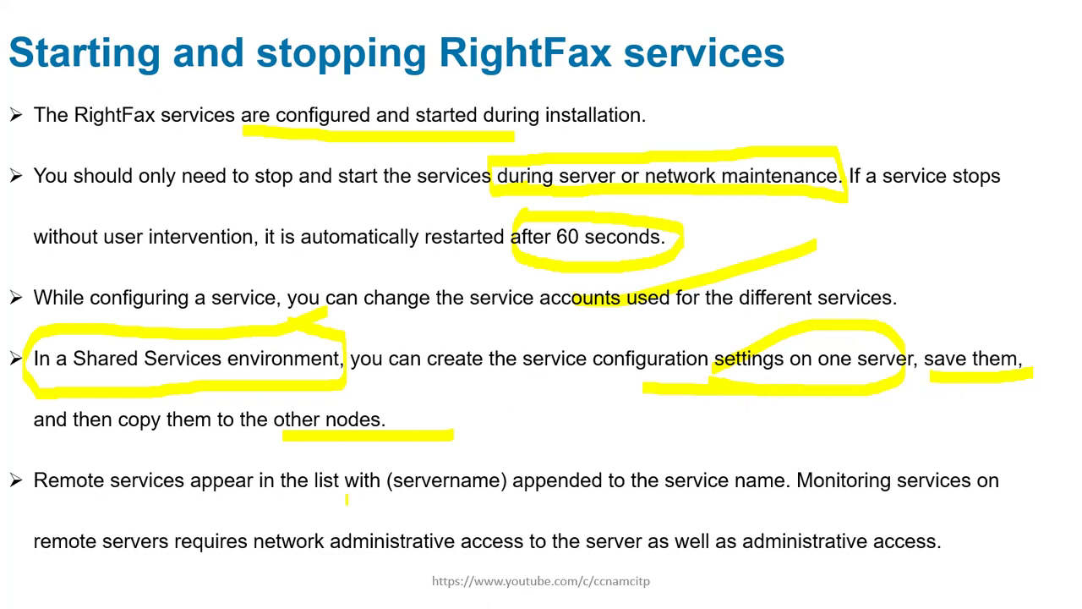
{"action": "key", "text": "super"}
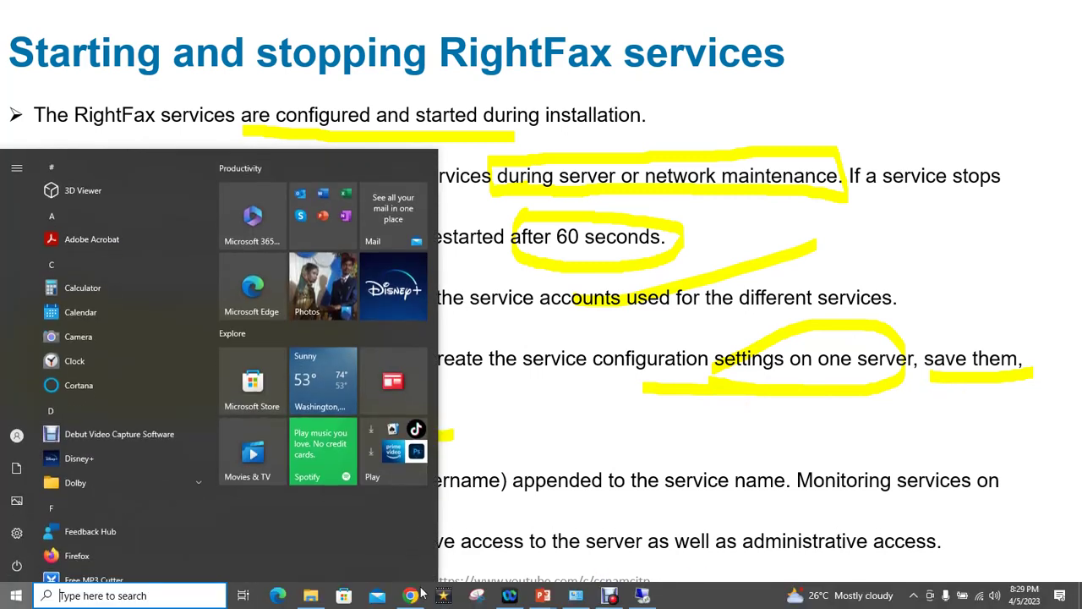
{"action": "left_click", "coordinate": [642, 597]}
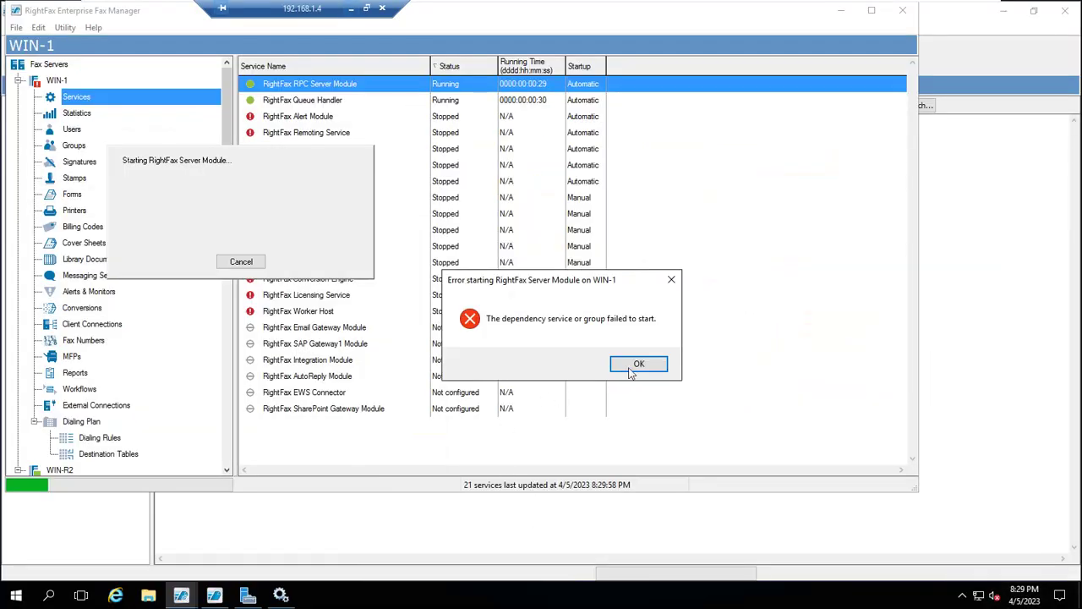
Step: Dismiss WIN-1's dependency error, maximize Fax Manager, and show WIN-R2's 23 services
{"action": "left_click", "coordinate": [635, 363]}
{"action": "left_click", "coordinate": [240, 262]}
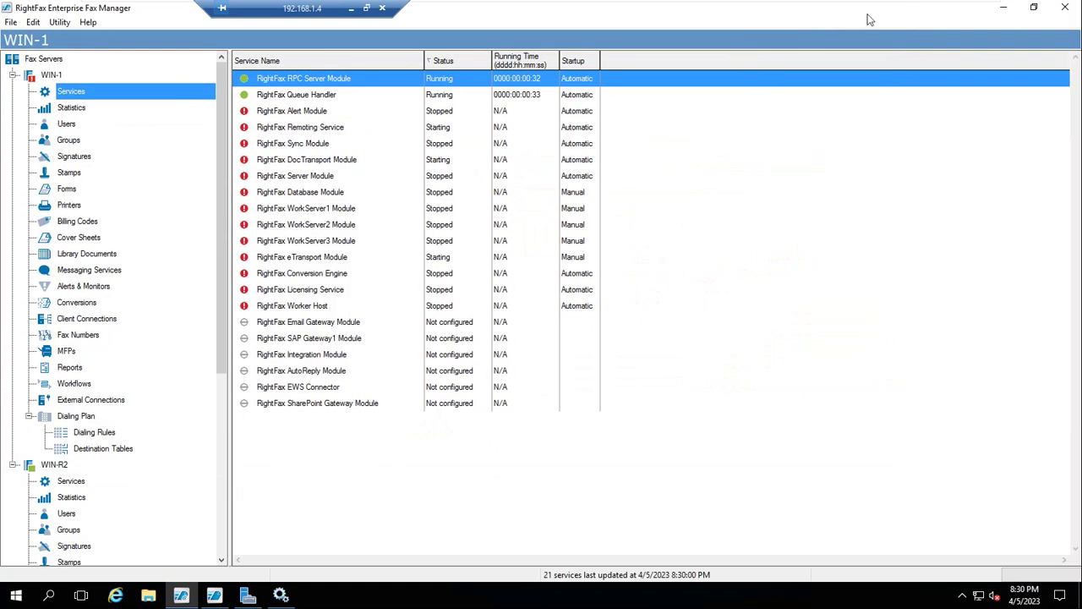
{"action": "left_click", "coordinate": [870, 10]}
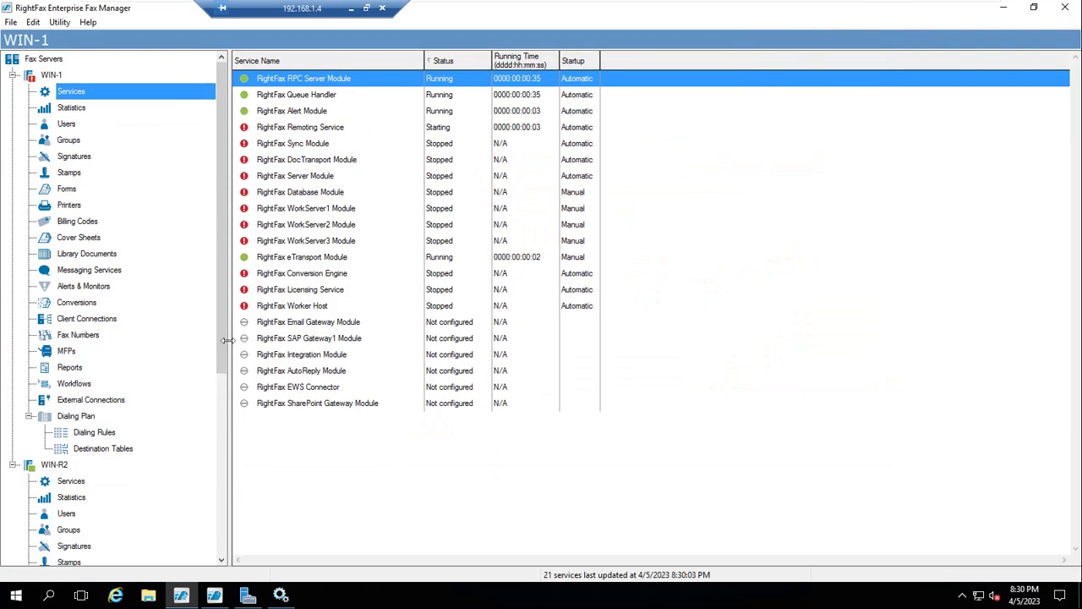
{"action": "mouse_move", "coordinate": [224, 347]}
{"action": "left_mouse_down"}
{"action": "mouse_move", "coordinate": [226, 412]}
{"action": "mouse_move", "coordinate": [225, 360]}
{"action": "left_mouse_up"}
{"action": "left_click", "coordinate": [71, 481]}
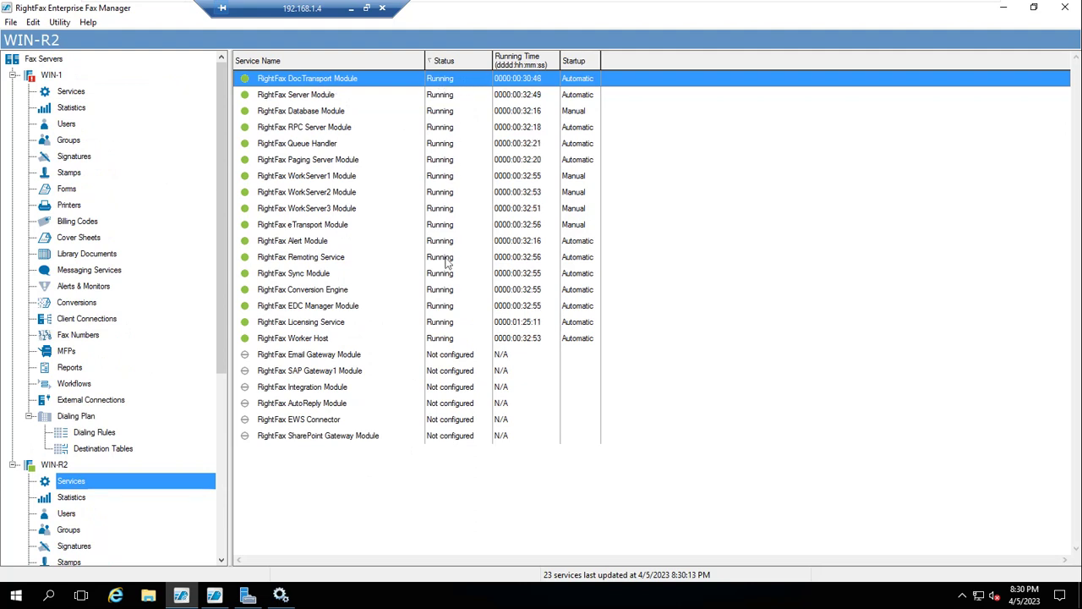
Step: Stop WIN-R2's RightFax Worker Host service, confirming with Yes
{"action": "left_click", "coordinate": [306, 340]}
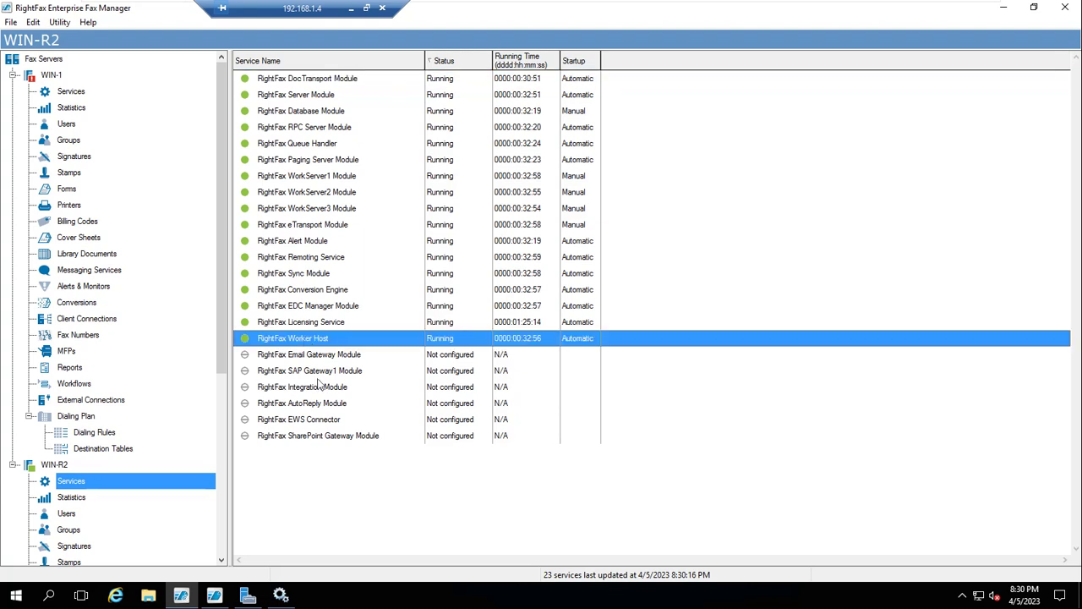
{"action": "right_click", "coordinate": [282, 345]}
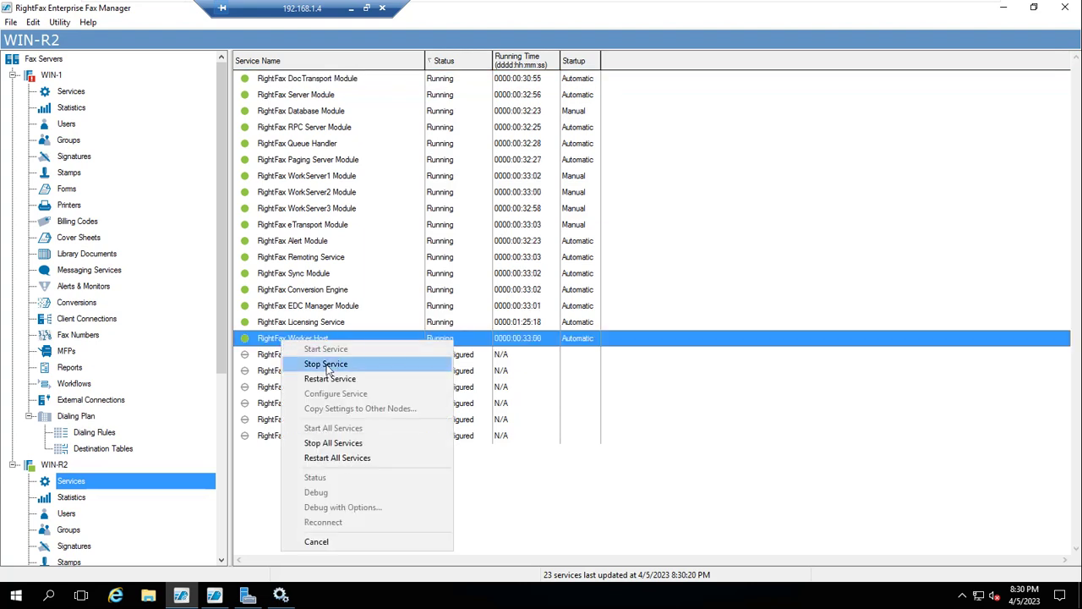
{"action": "left_click", "coordinate": [329, 365]}
{"action": "left_click", "coordinate": [492, 348]}
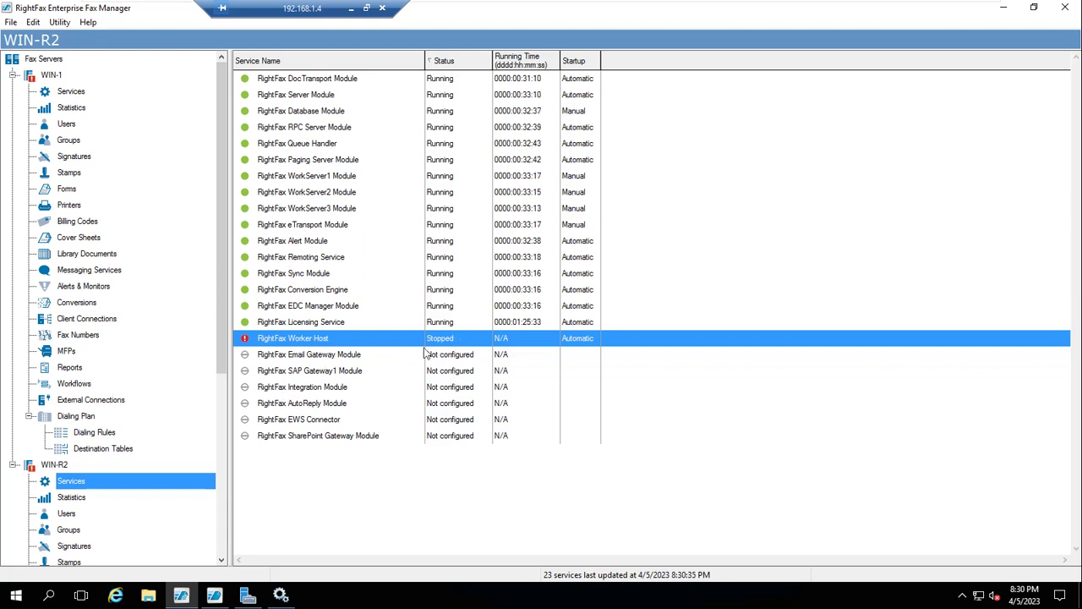
{"action": "right_click", "coordinate": [309, 340]}
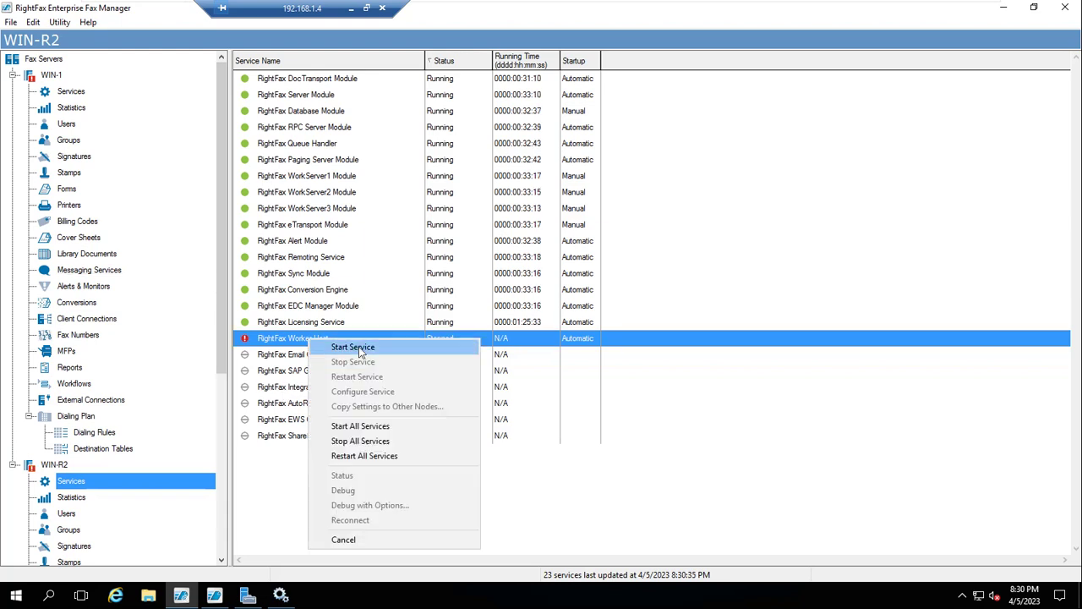
Step: Restart all WIN-R2 services, agreeing to stop the dependent Conversion Engine first
{"action": "left_click", "coordinate": [376, 457]}
{"action": "left_click", "coordinate": [497, 347]}
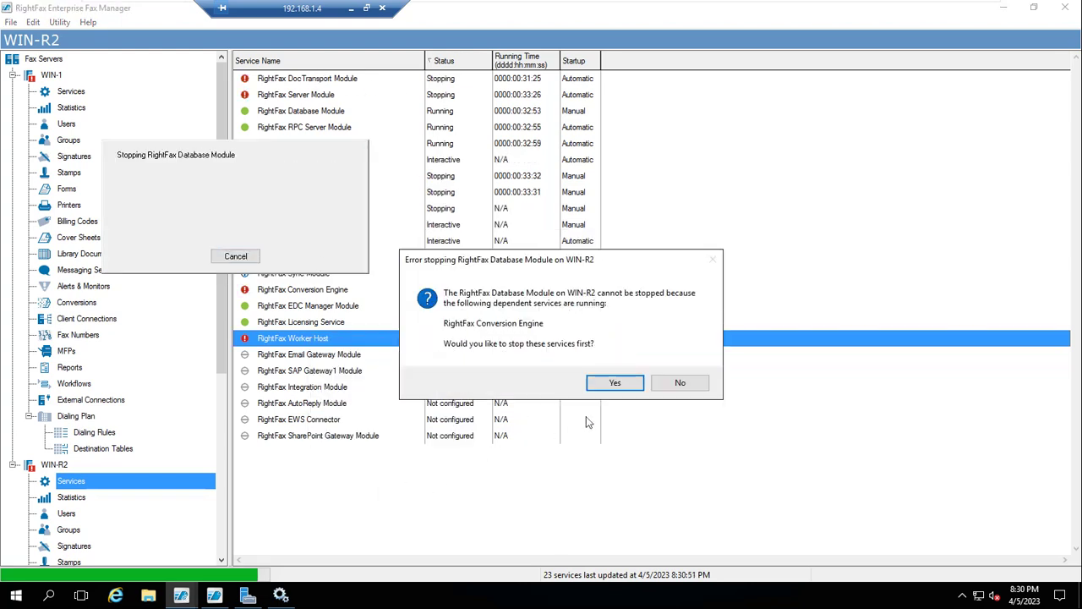
{"action": "left_click", "coordinate": [614, 383]}
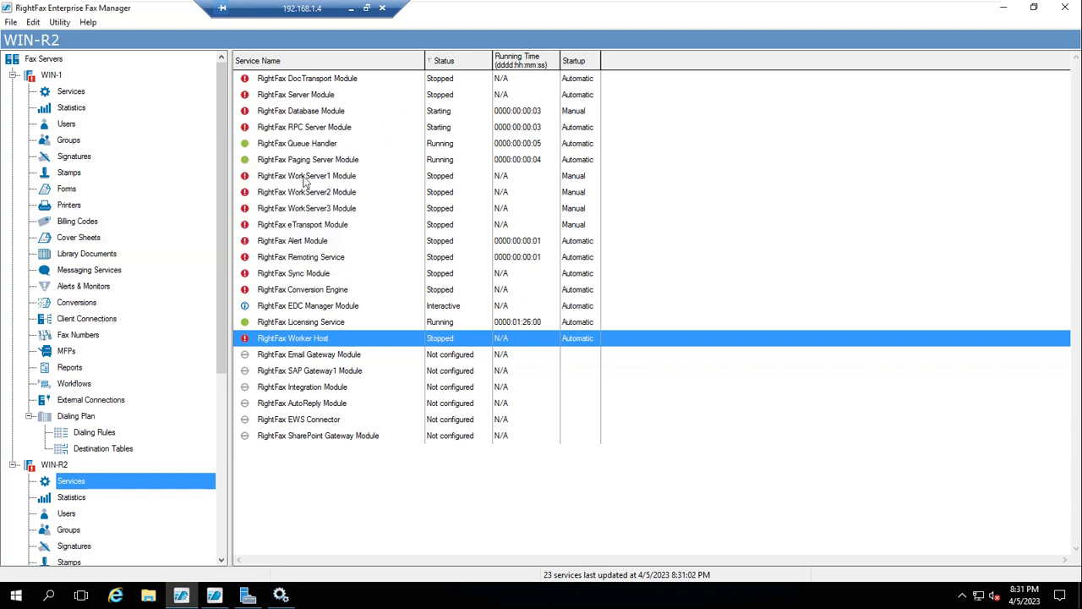
{"action": "right_click", "coordinate": [307, 339]}
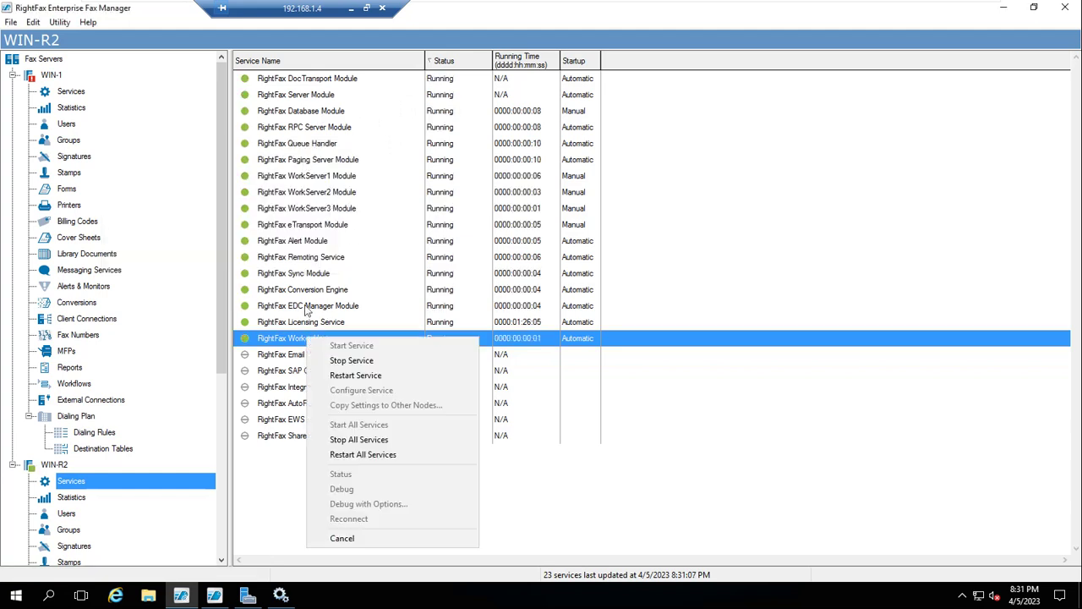
{"action": "right_click", "coordinate": [298, 114]}
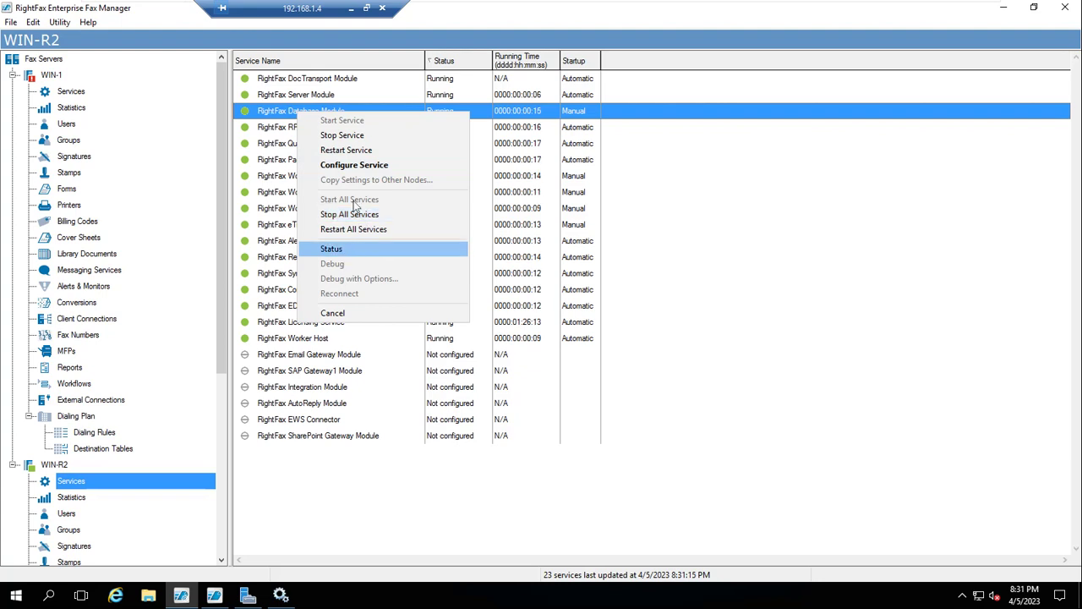
{"action": "left_click", "coordinate": [360, 166]}
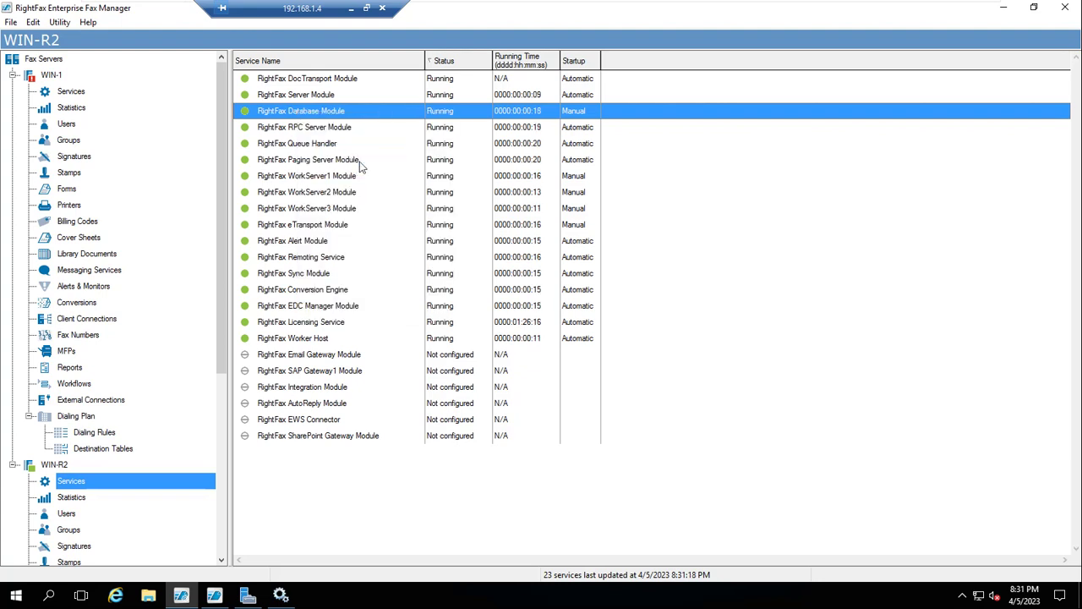